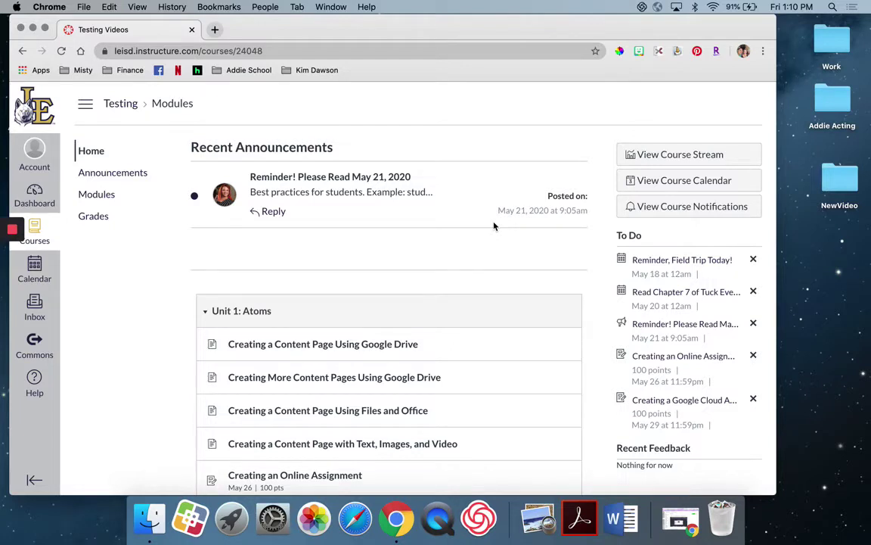
- Go back to the Canvas Dashboard and scroll down to the course cards
left_click(33, 107)
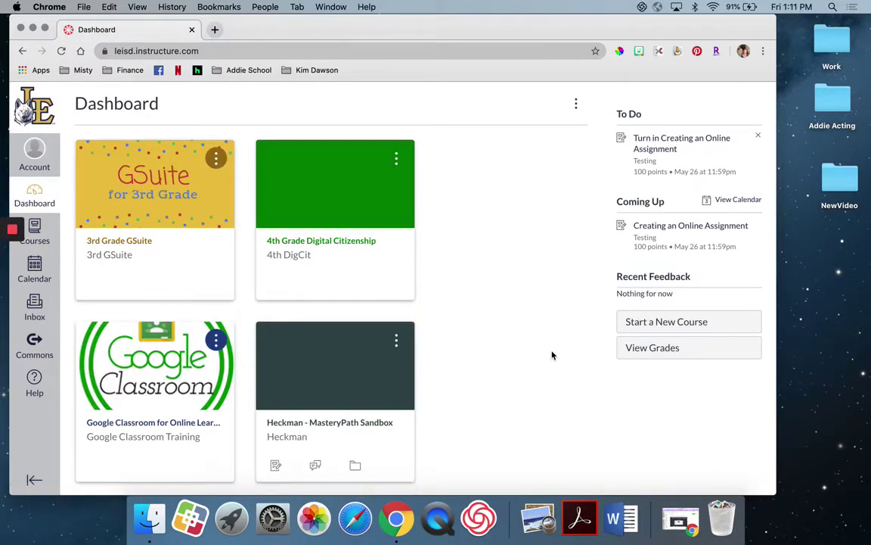
scroll(529, 365, "down", 5)
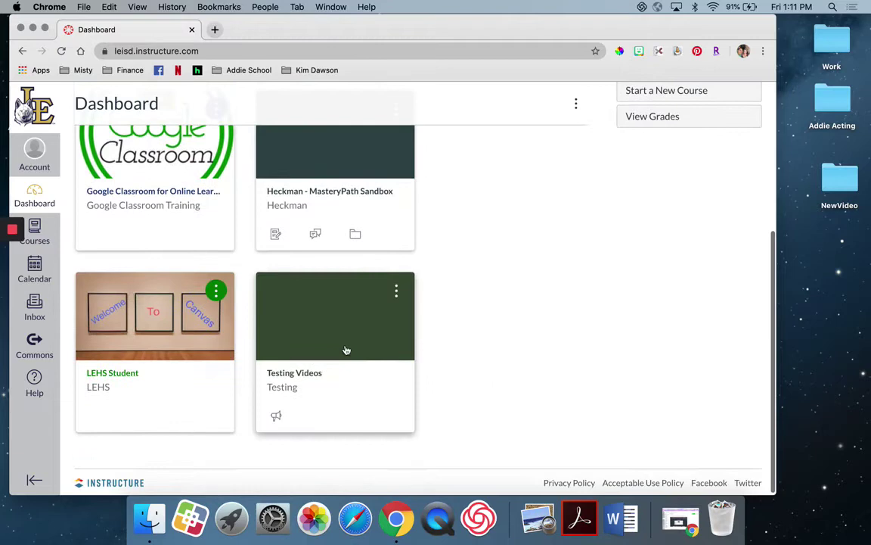
- Open Testing Videos, widen the browser window, and scroll to the Unit 1: Atoms module items
left_click(302, 374)
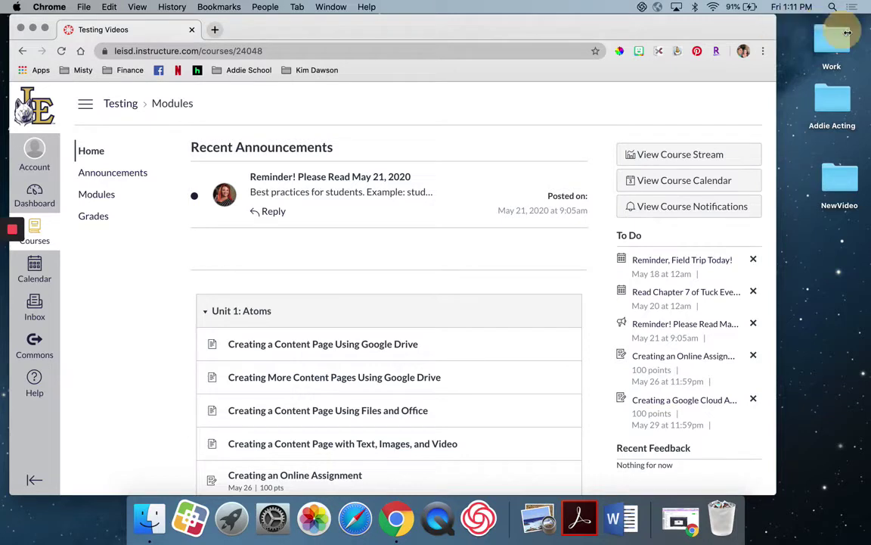
left_click_drag(776, 38, 849, 38)
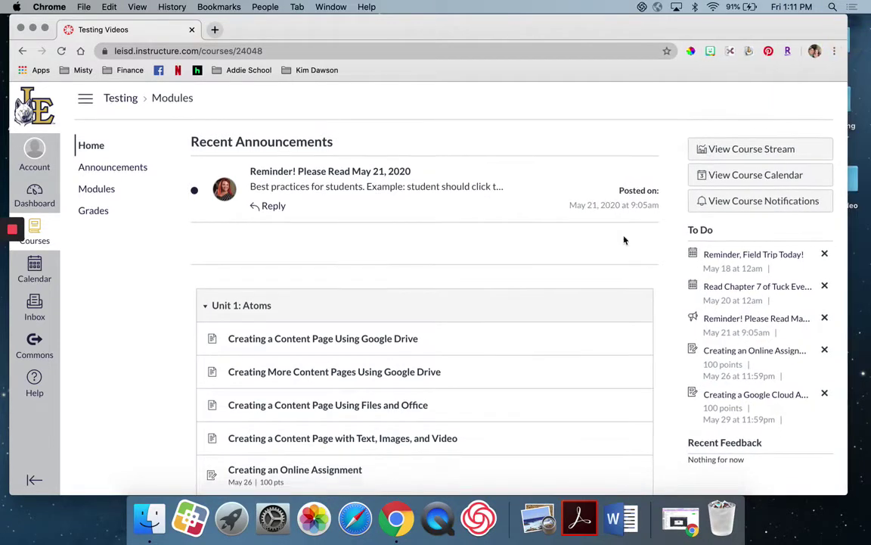
scroll(334, 402, "down", 2)
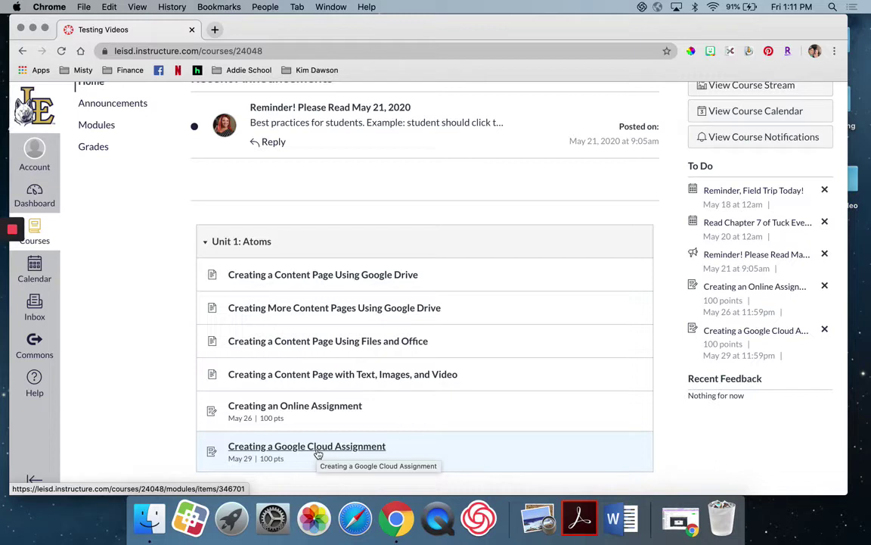
scroll(320, 446, "down", 2)
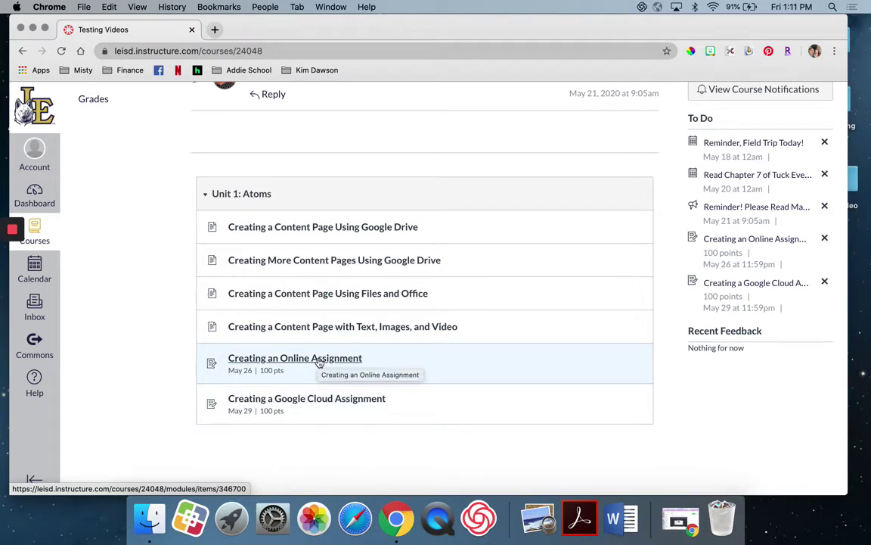
- Open 'Creating an Online Assignment' and scroll through its Tuck Everlasting chapter 12 instructions
left_click(319, 361)
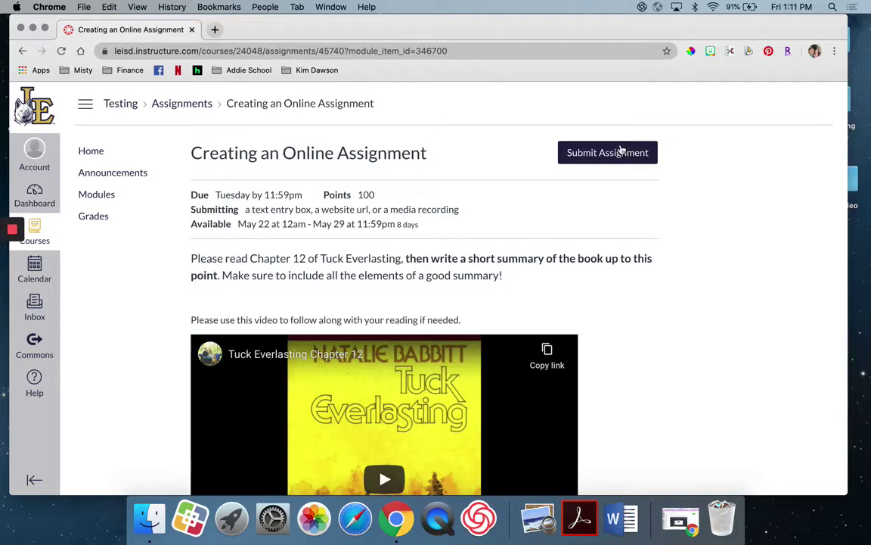
scroll(673, 365, "down", 5)
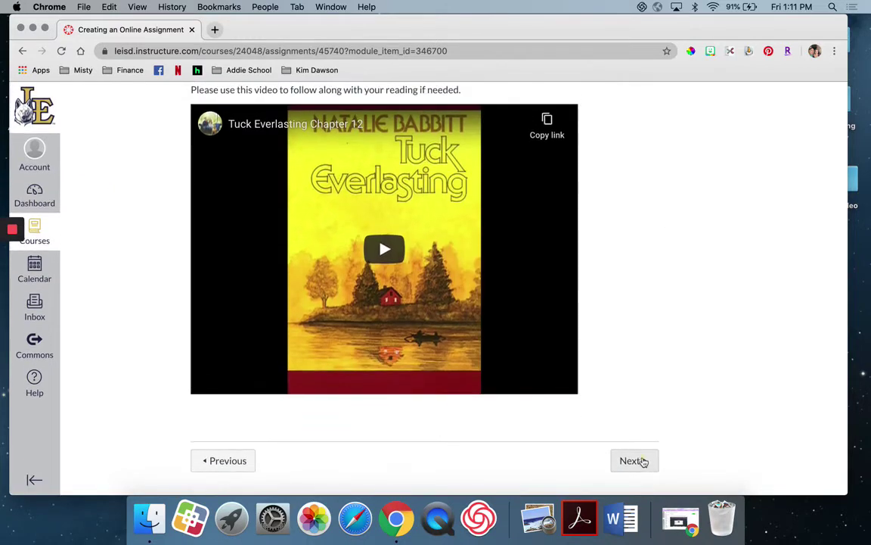
- Move on to 'Creating a Google Cloud Assignment' and open its Book Review Doc in Google Docs
left_click(639, 460)
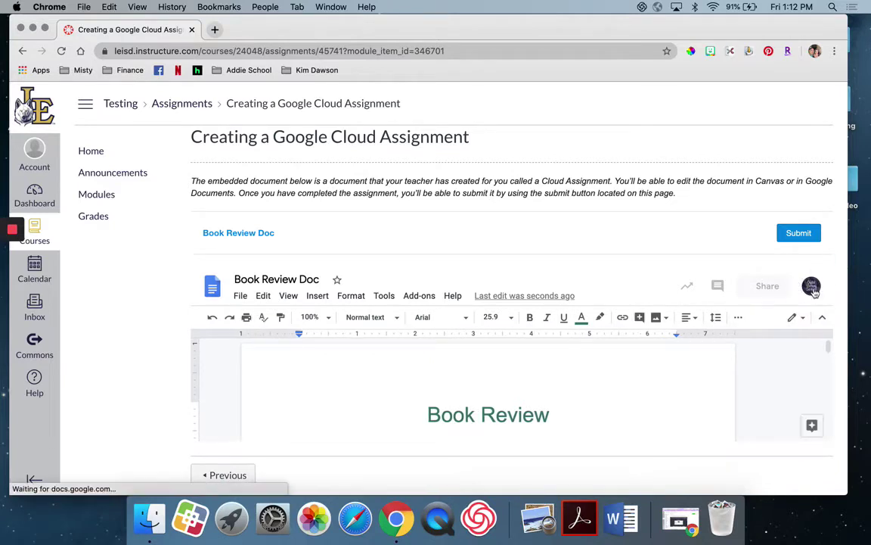
left_click(9, 283)
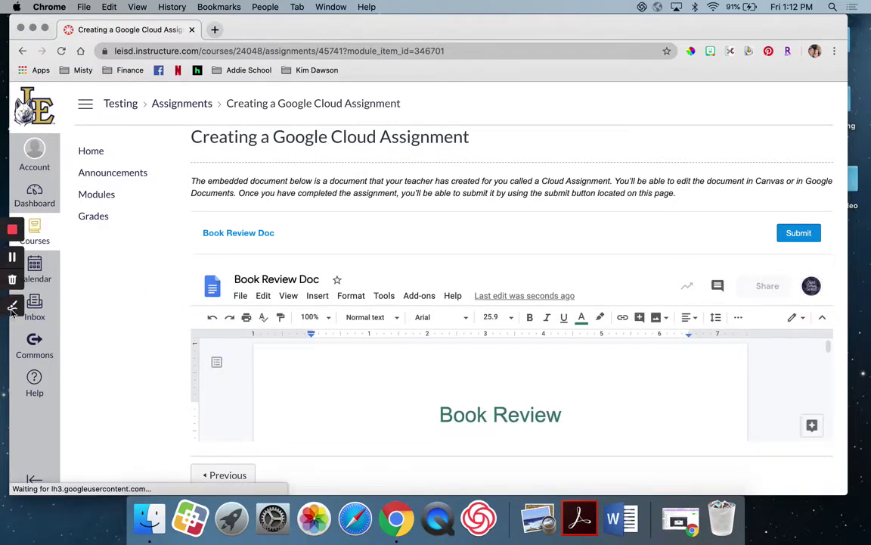
mouse_move(815, 300)
left_mouse_down()
mouse_move(797, 271)
mouse_move(824, 273)
left_mouse_up()
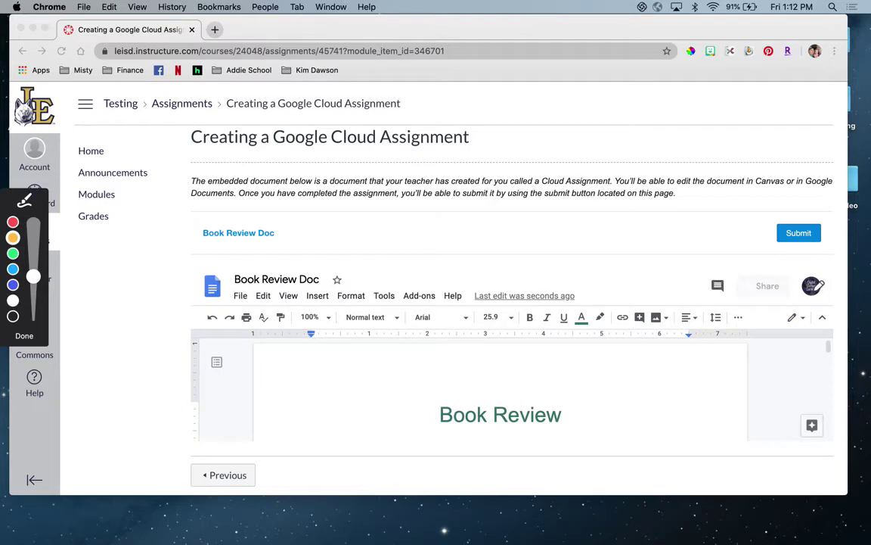
left_click(25, 335)
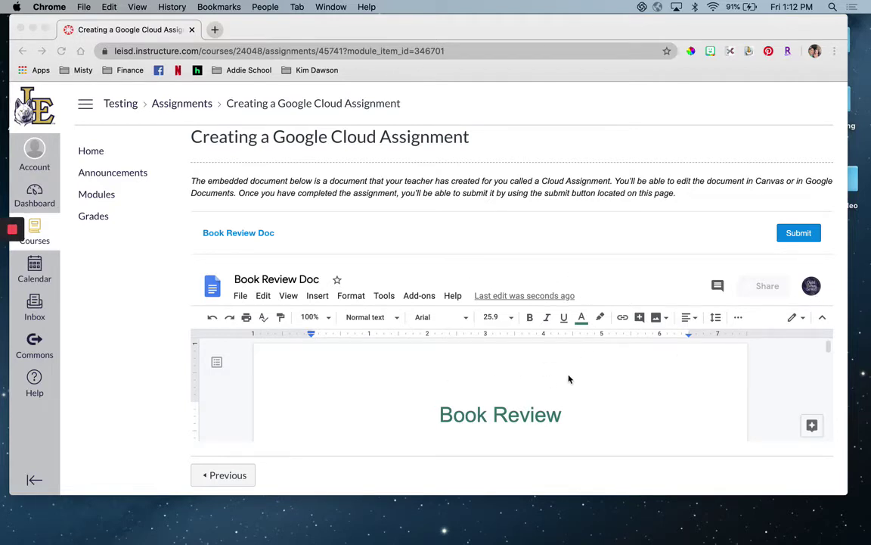
scroll(567, 390, "down", 1)
scroll(567, 390, "down", 1)
scroll(569, 390, "down", 1)
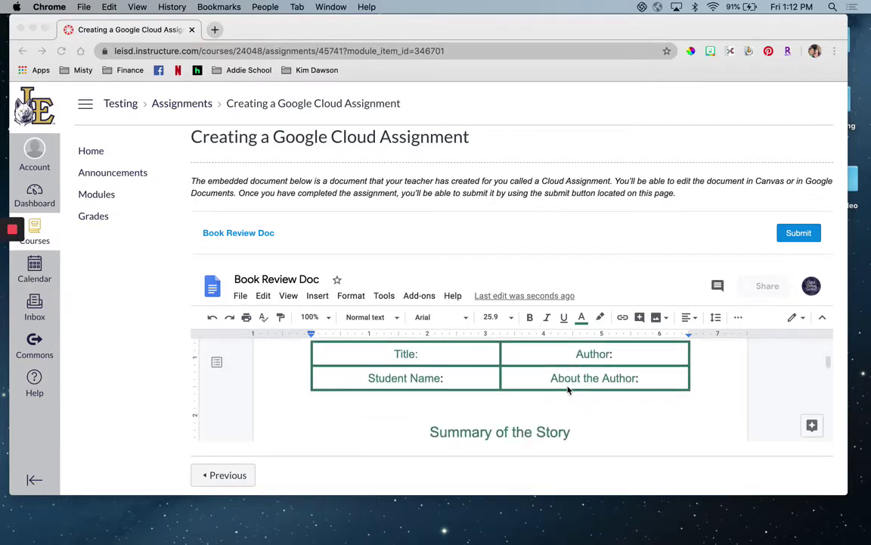
scroll(569, 390, "down", 1)
scroll(569, 389, "down", 1)
scroll(570, 390, "down", 1)
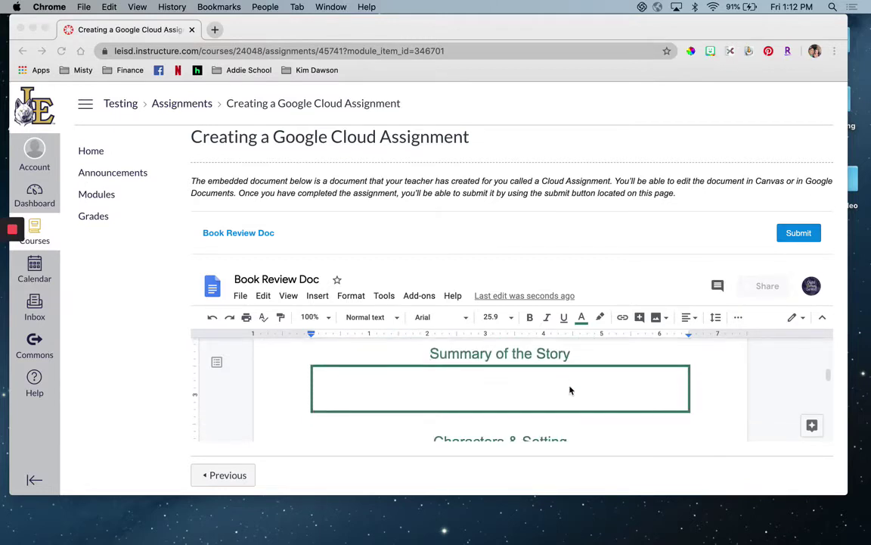
scroll(571, 389, "up", 1)
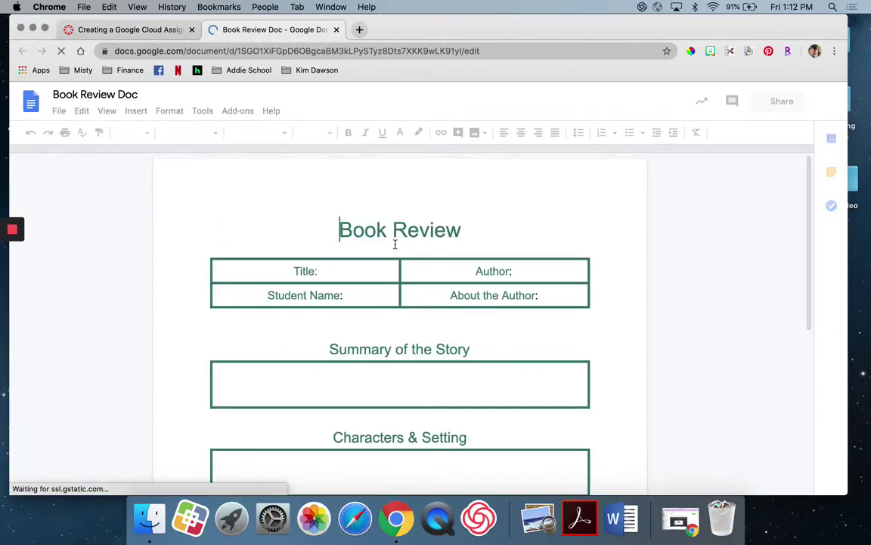
- Enter the book title 'Tuck Everlasting' after Title: in the Book Review doc
left_click(357, 272)
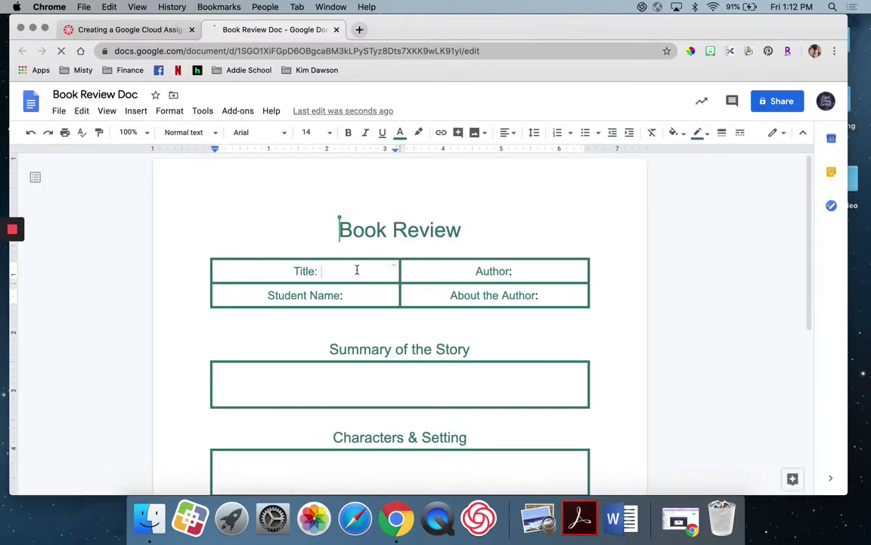
type("Tuck Every")
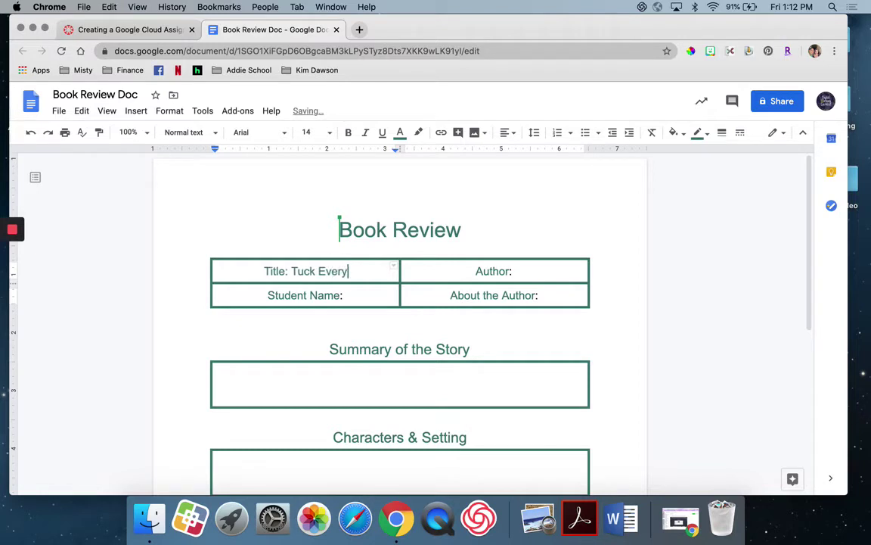
key("BackSpace")
type("last")
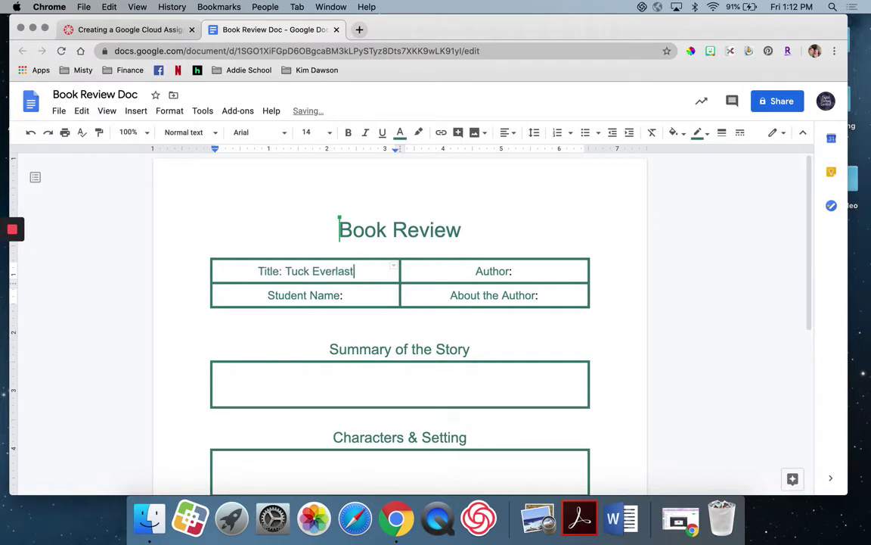
type("ing")
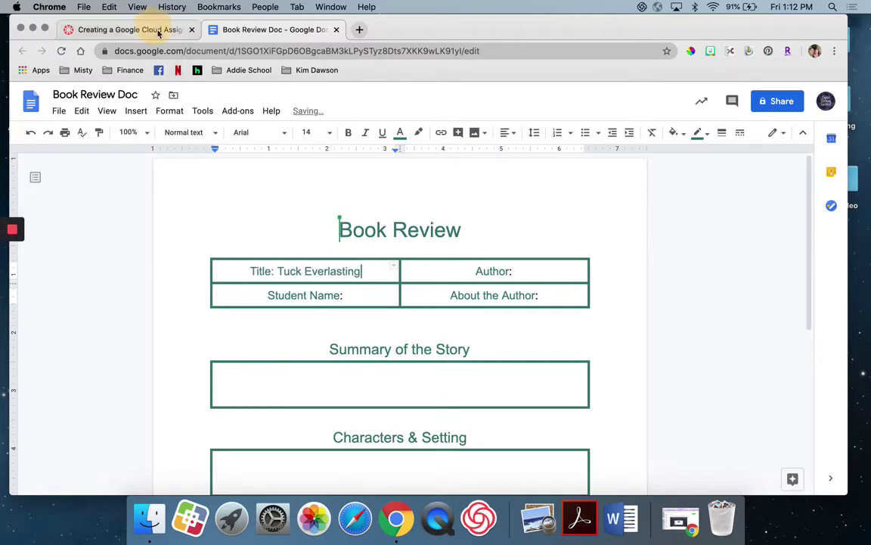
- Check the Canvas tab, then type 'Digital Learning' into the Student Name cell
left_click(140, 30)
scroll(470, 385, "up", 3)
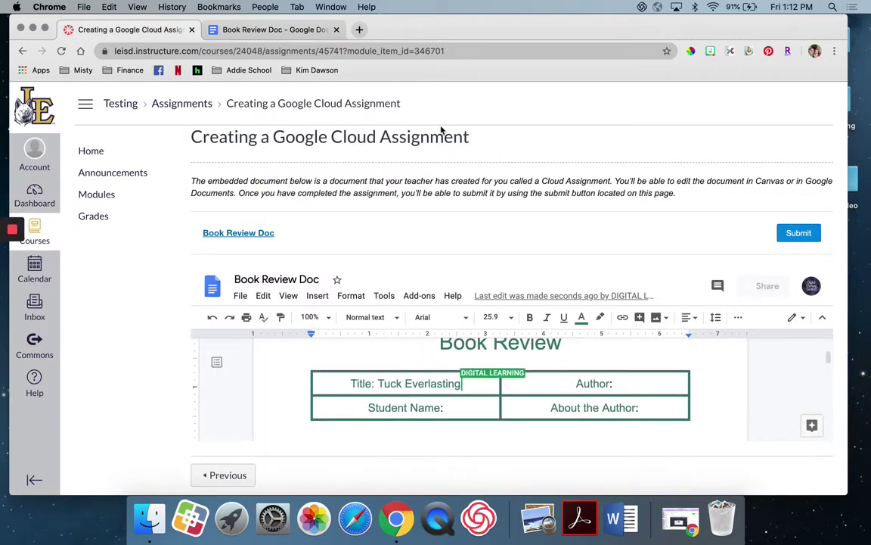
left_click(281, 29)
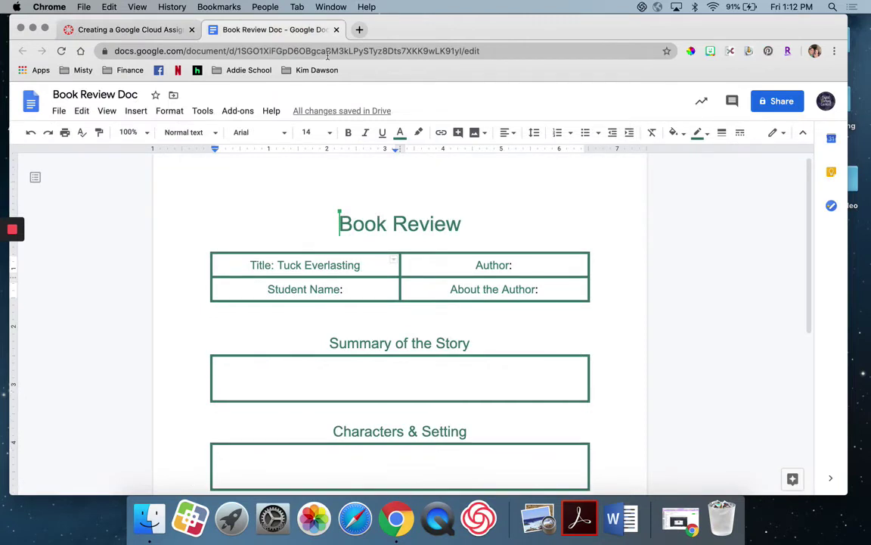
left_click(337, 30)
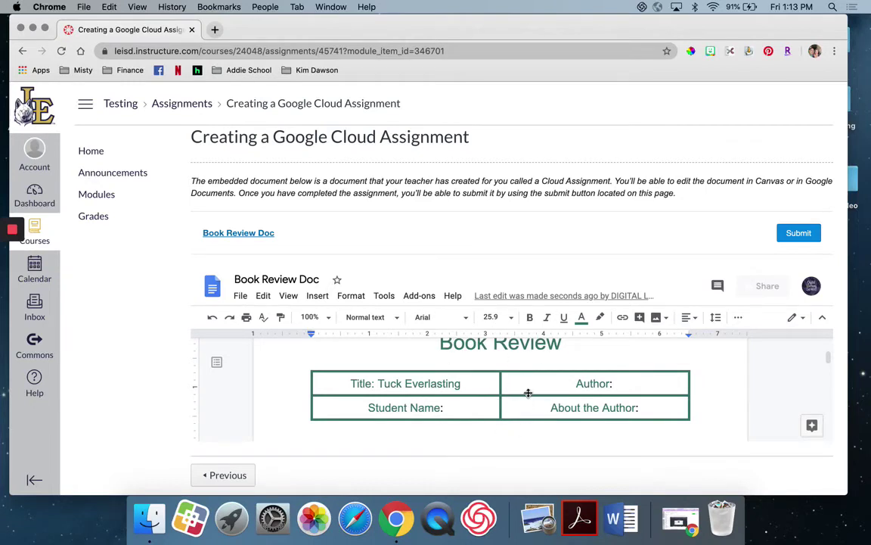
scroll(545, 402, "down", 2)
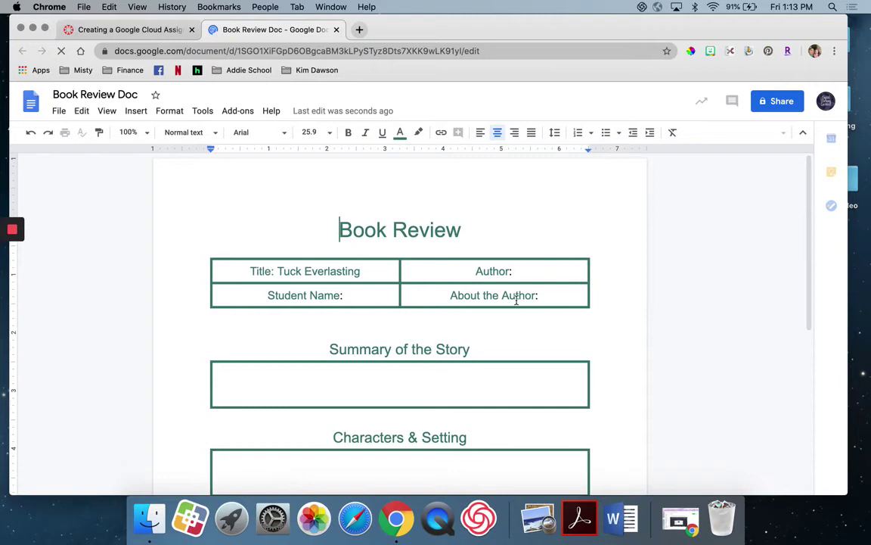
double_click(355, 295)
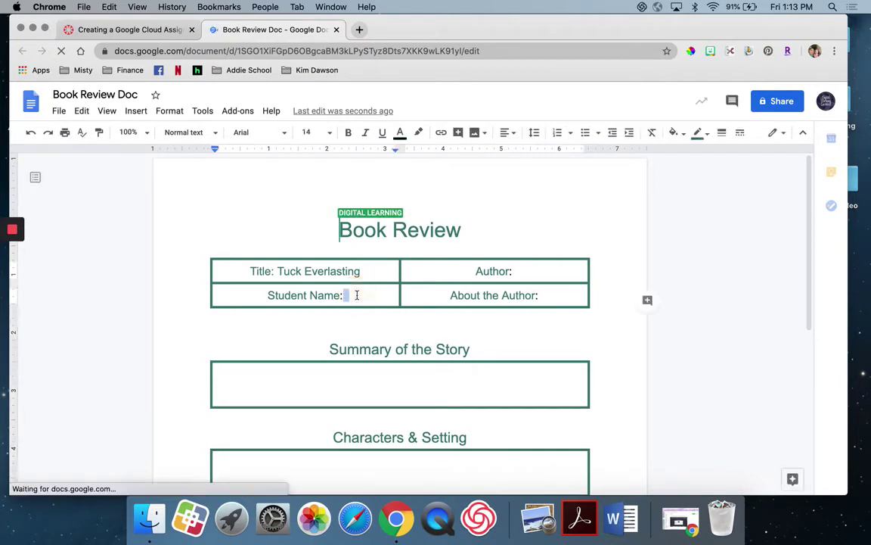
type("Digital Le")
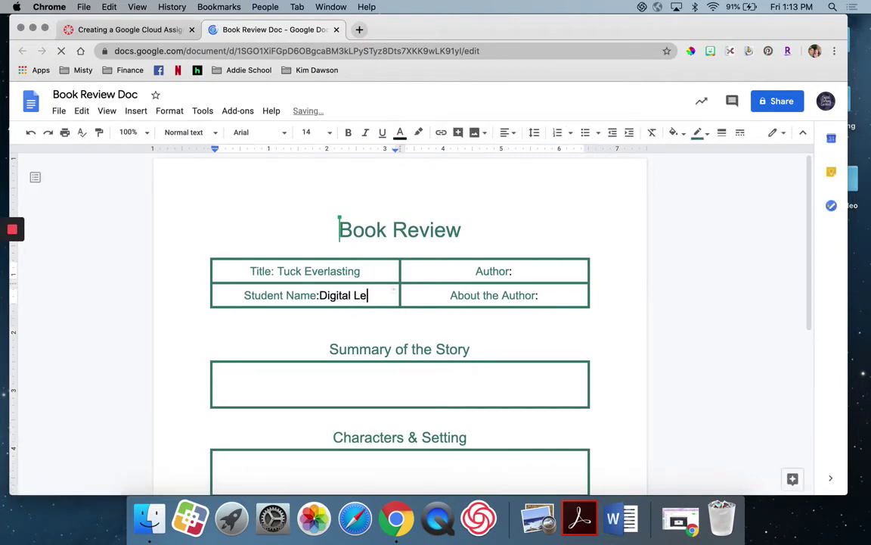
type("arning")
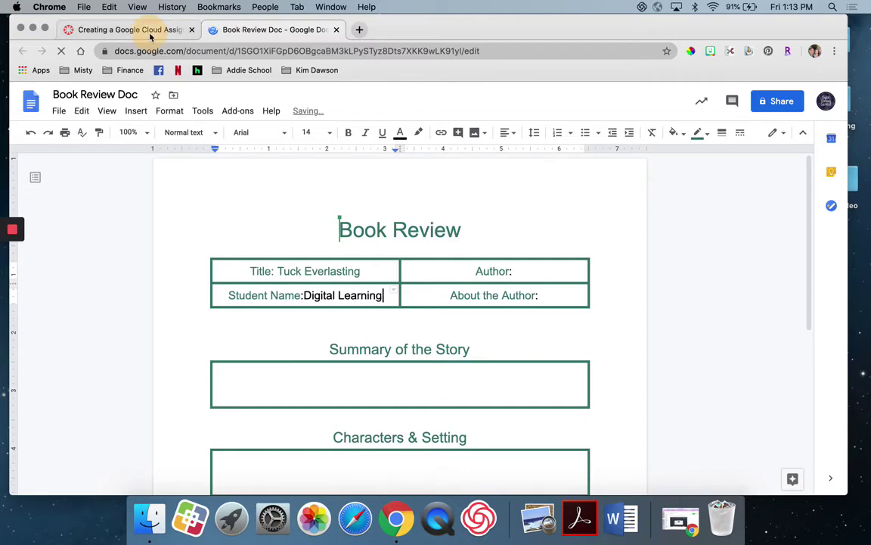
- Close the Google Docs tab and review the embedded doc showing Tuck Everlasting and Digital Learning
left_click(152, 33)
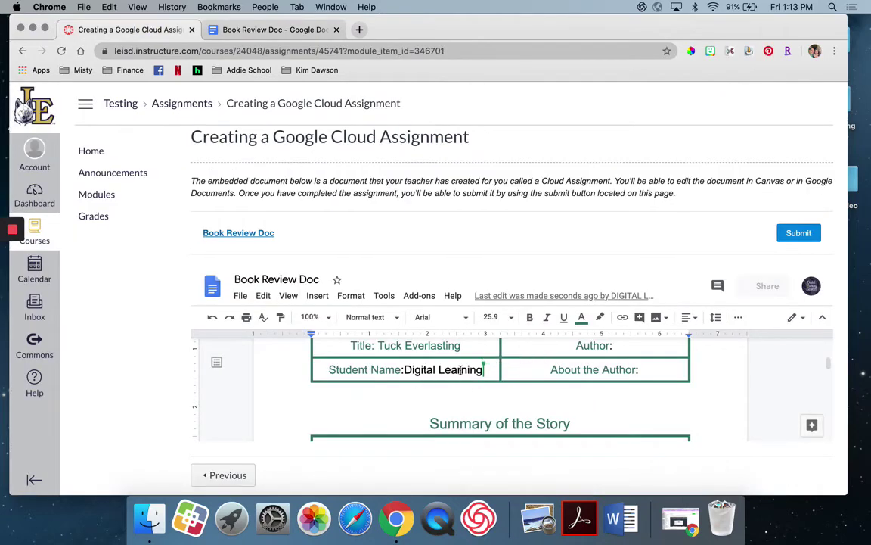
left_click(336, 30)
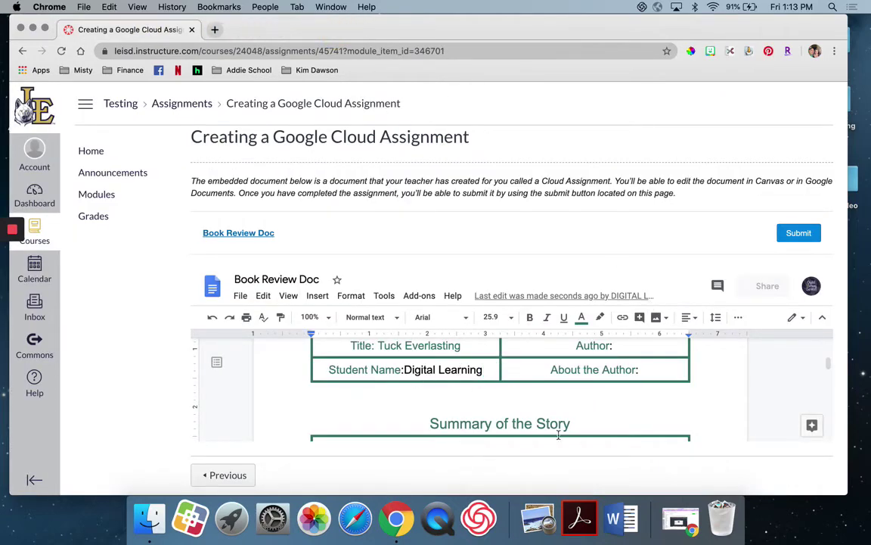
scroll(635, 417, "down", 2)
scroll(634, 418, "down", 2)
scroll(634, 418, "down", 2)
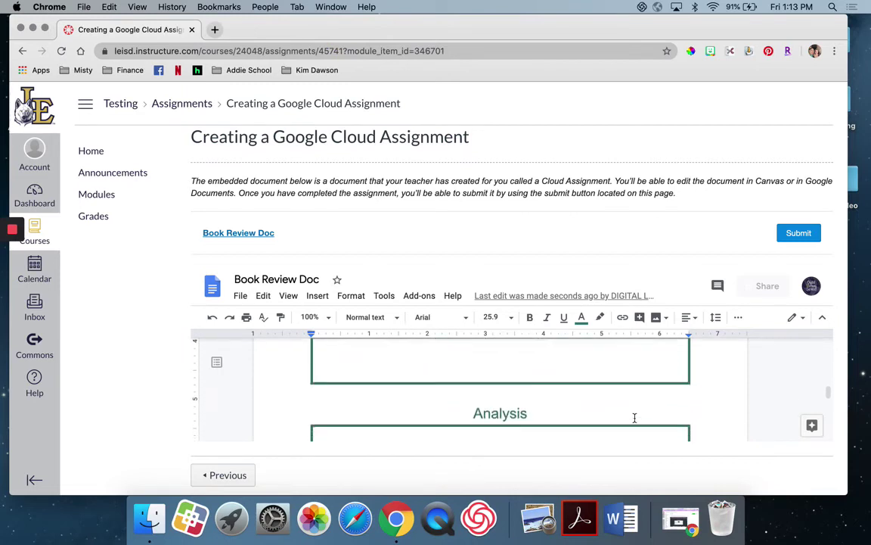
scroll(635, 417, "down", 2)
scroll(634, 417, "down", 1)
scroll(635, 417, "up", 1)
scroll(635, 418, "up", 2)
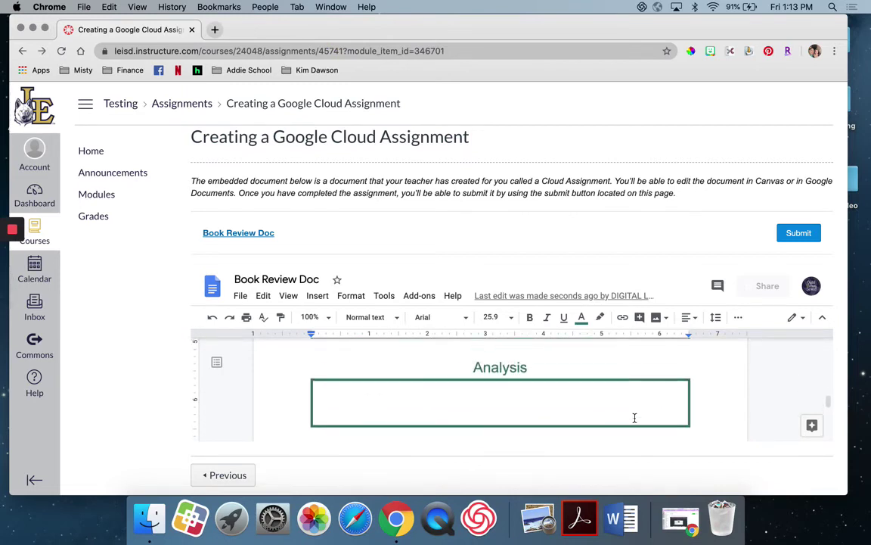
scroll(635, 417, "up", 1)
scroll(635, 418, "up", 2)
scroll(635, 417, "up", 2)
scroll(634, 417, "up", 1)
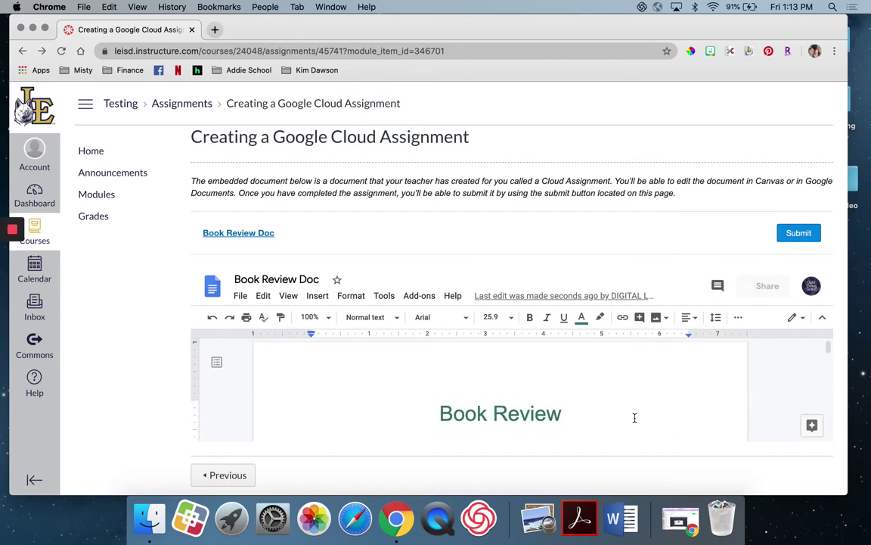
scroll(635, 418, "down", 1)
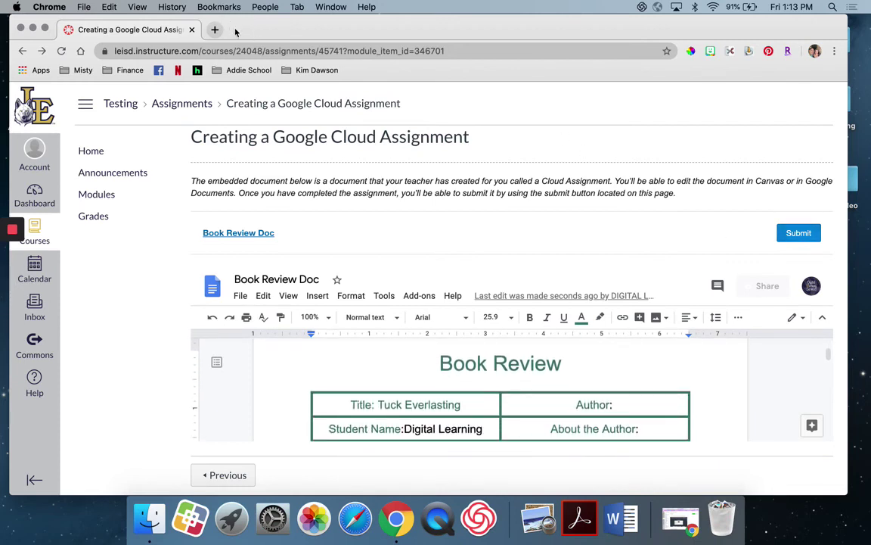
- Submit the Book Review Doc assignment so the May 22, 2020 13:13 submission time appears
left_click(799, 233)
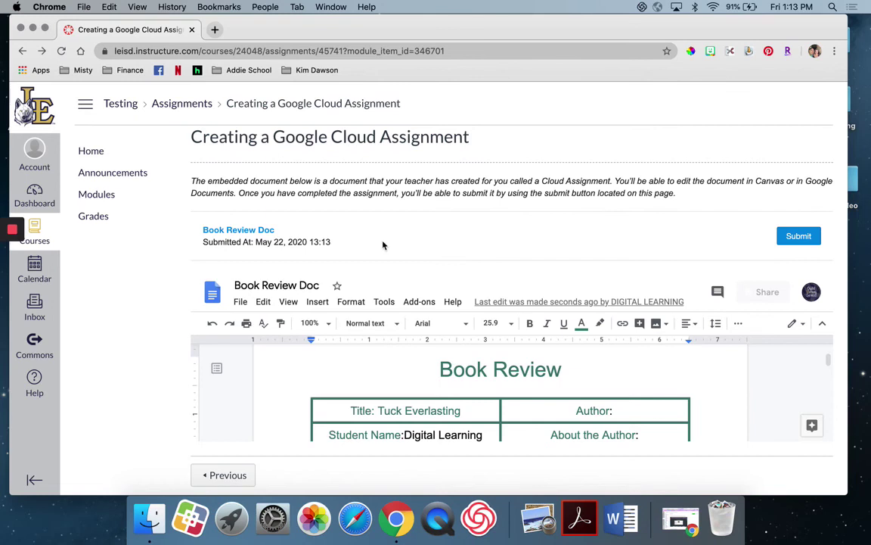
left_click(257, 231)
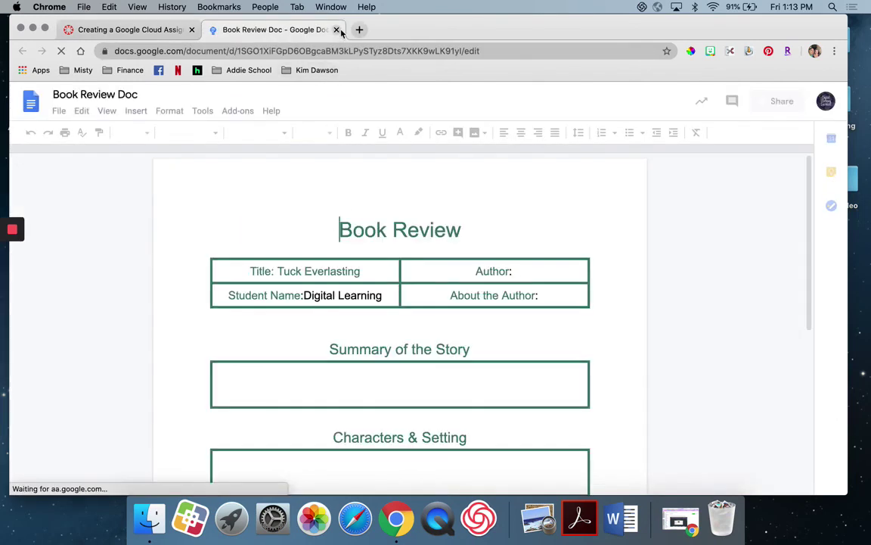
key("super+w")
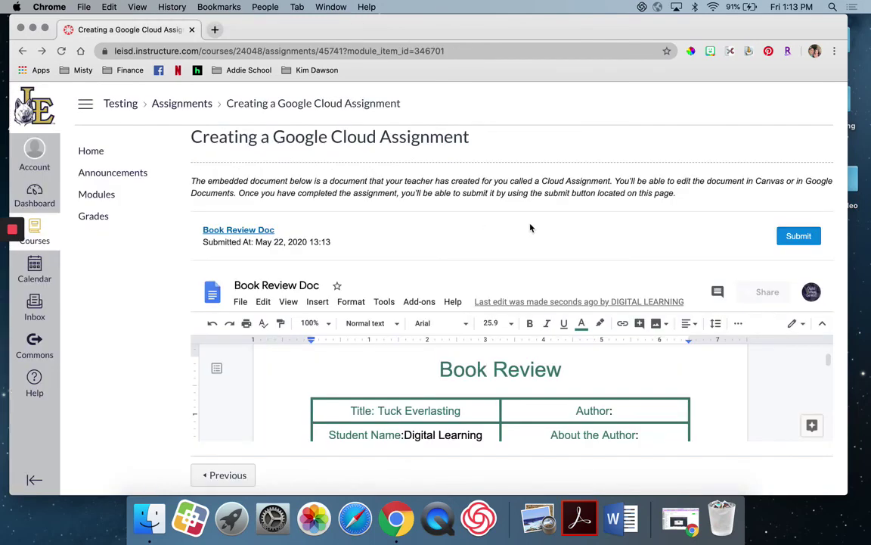
left_click(803, 237)
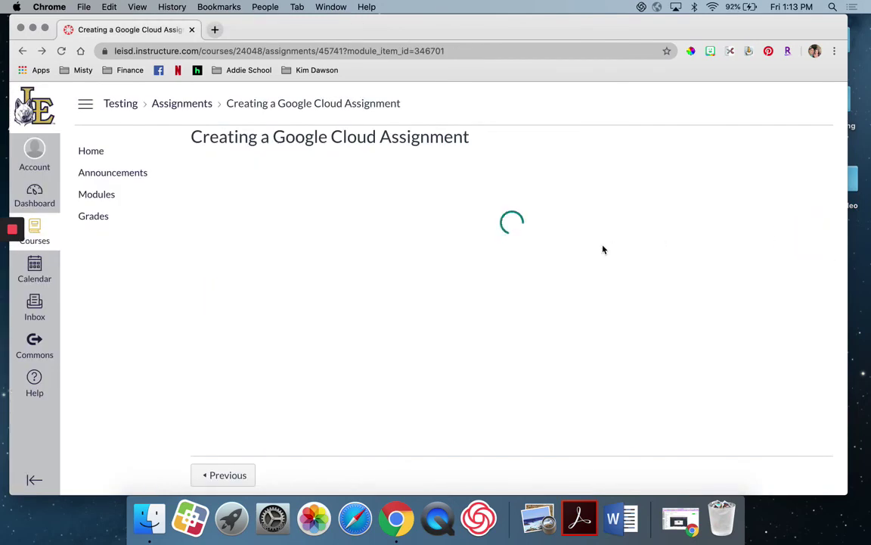